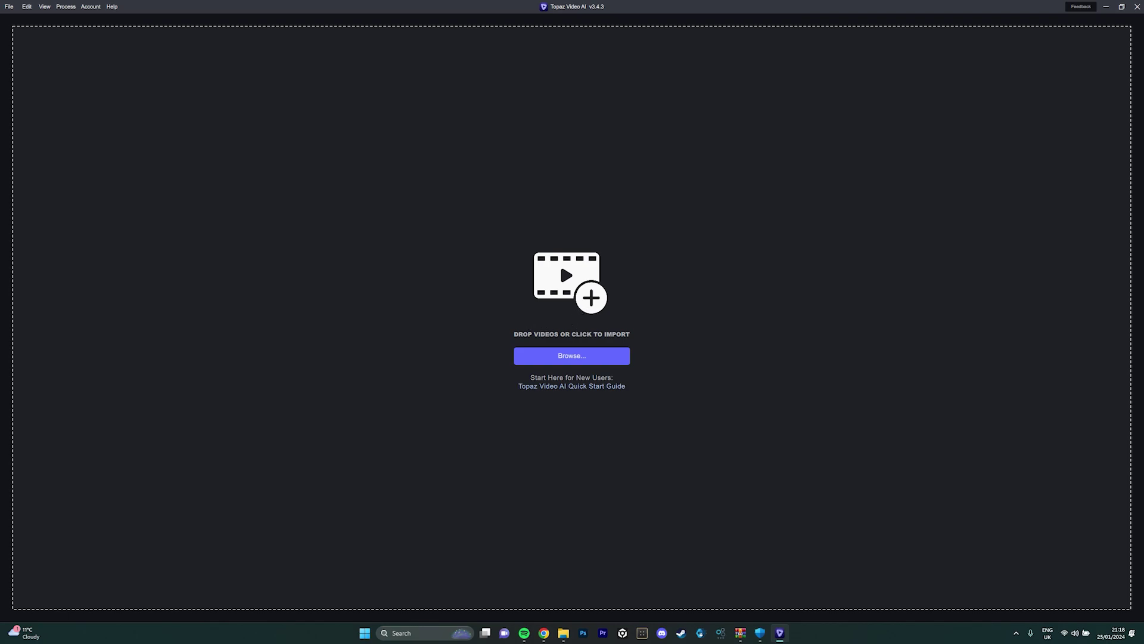
Step: Import the fisheye skatepark .MOV clip from File Explorer into Topaz Video AI
key("super+e")
left_click_drag(310, 137, 492, 291)
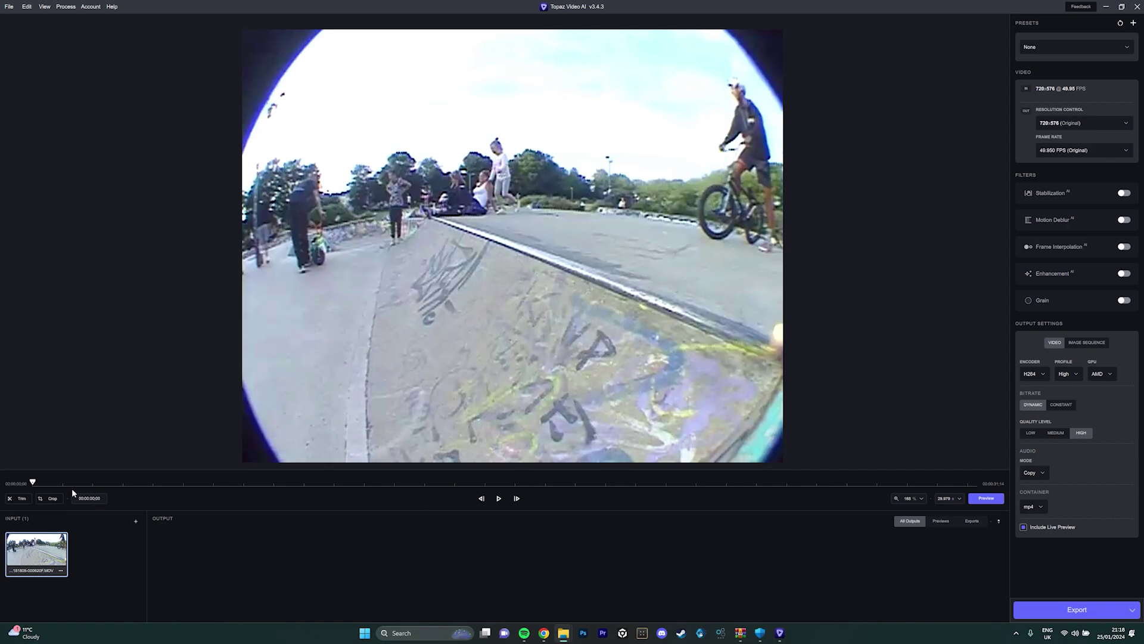
left_click(1075, 123)
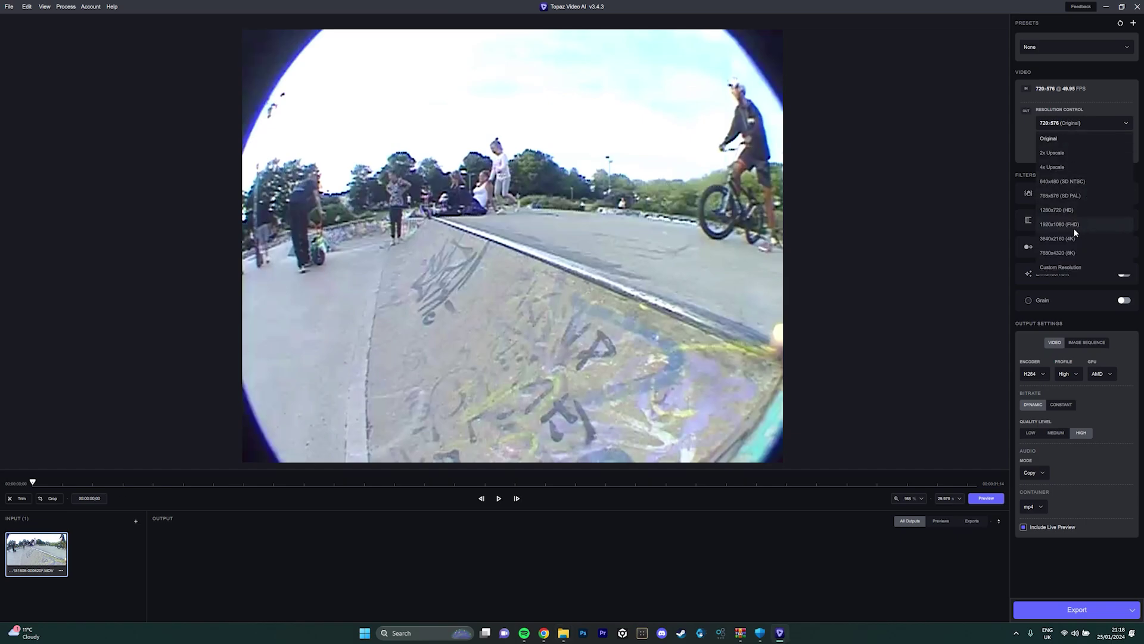
Step: Set output to 3840x2160 (4K) at original 49.950 FPS and adjust Proteus Recover Original Detail
left_click(1065, 255)
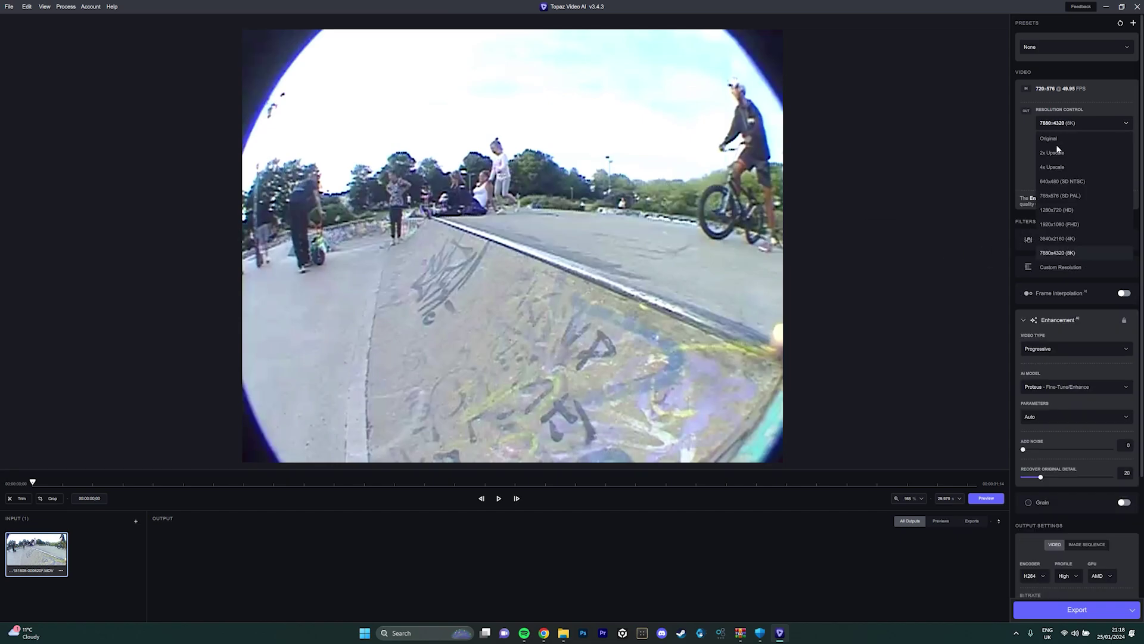
left_click(1070, 237)
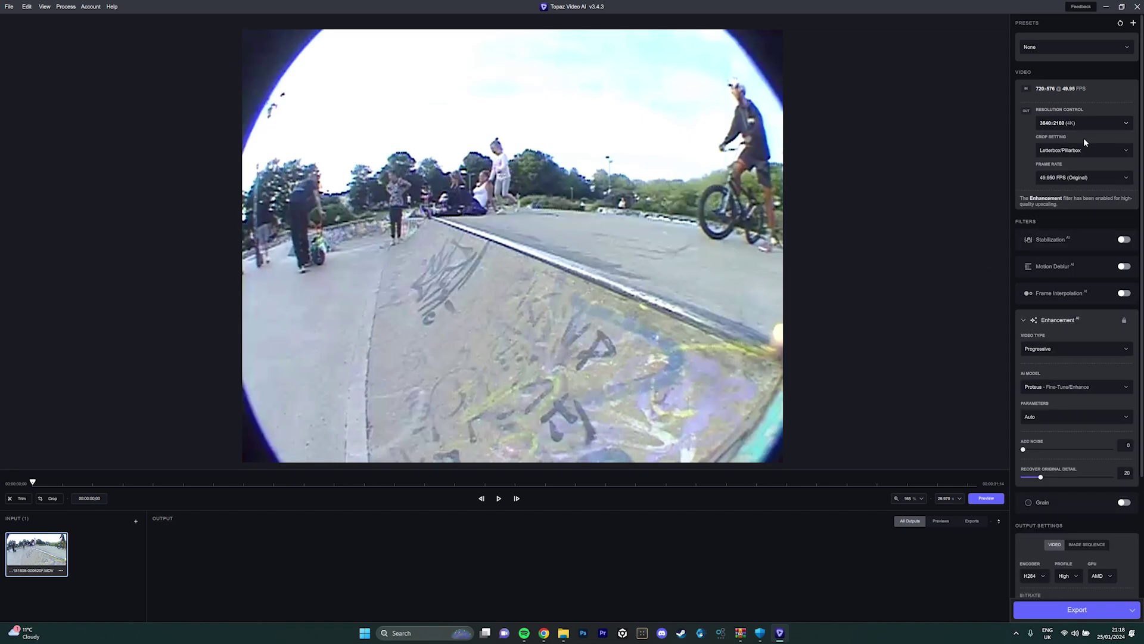
left_click(1051, 172)
left_click(1041, 191)
scroll(1063, 363, "down", 3)
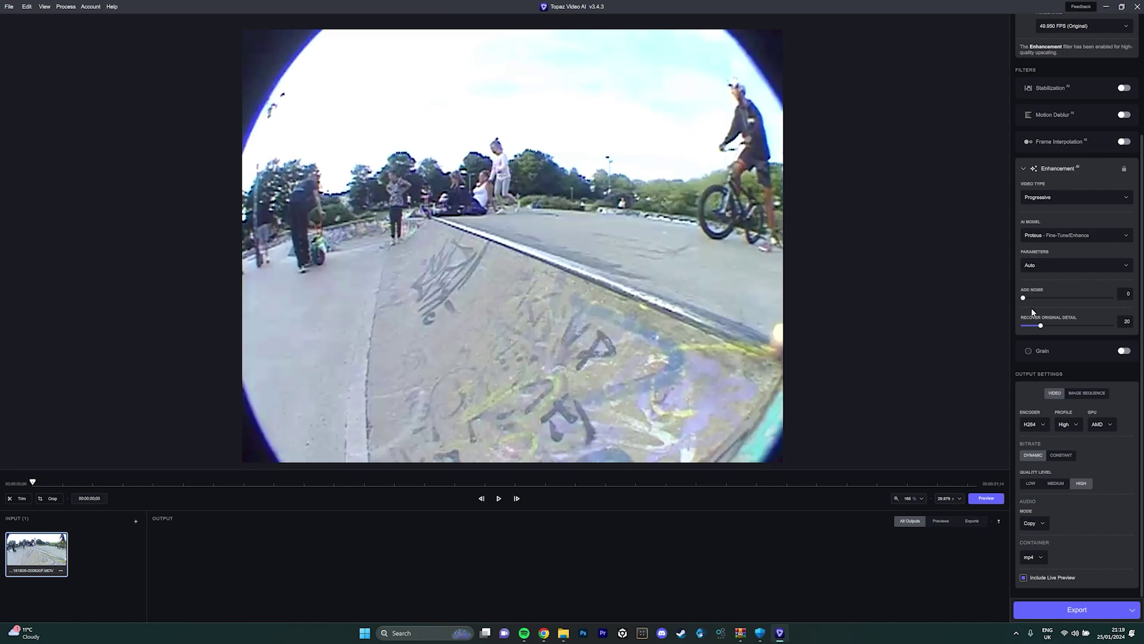
mouse_move(1041, 327)
left_mouse_down()
mouse_move(1072, 329)
mouse_move(1041, 329)
left_mouse_up()
Step: Select the NVIDIA GPU, confirm Audio Mode stays Copy, and set previews to 30 seconds
left_click(1111, 425)
left_click(1042, 523)
left_click(958, 499)
left_click(952, 596)
left_click(955, 499)
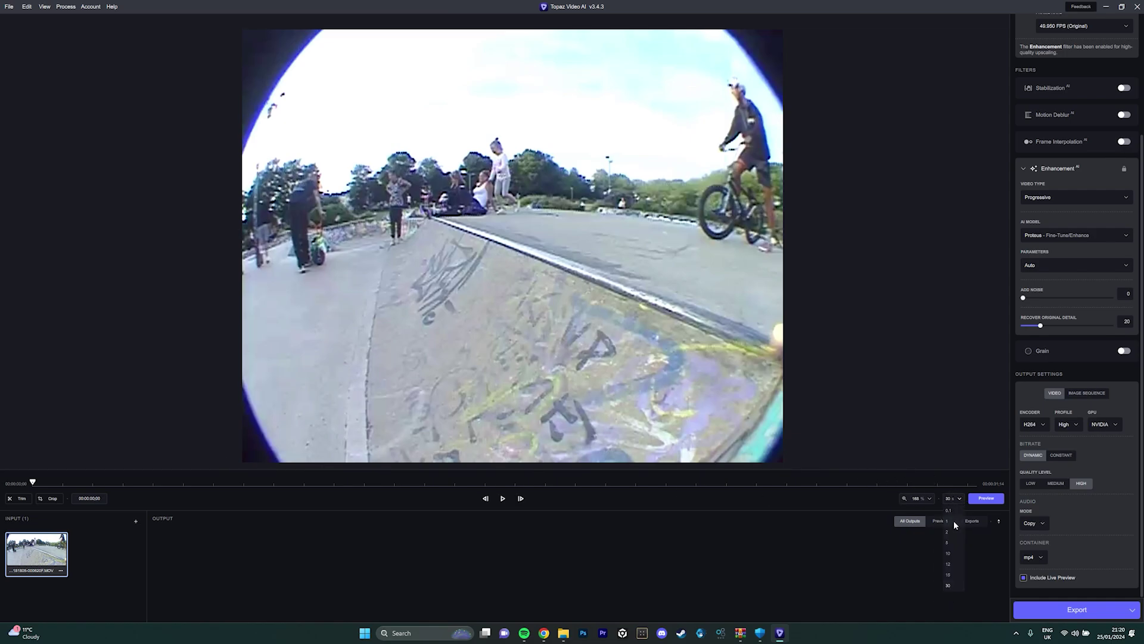
left_click(949, 585)
Step: Scrub to about 15 seconds into the clip, play it, then pause
left_click_drag(471, 482, 578, 481)
left_click(504, 499)
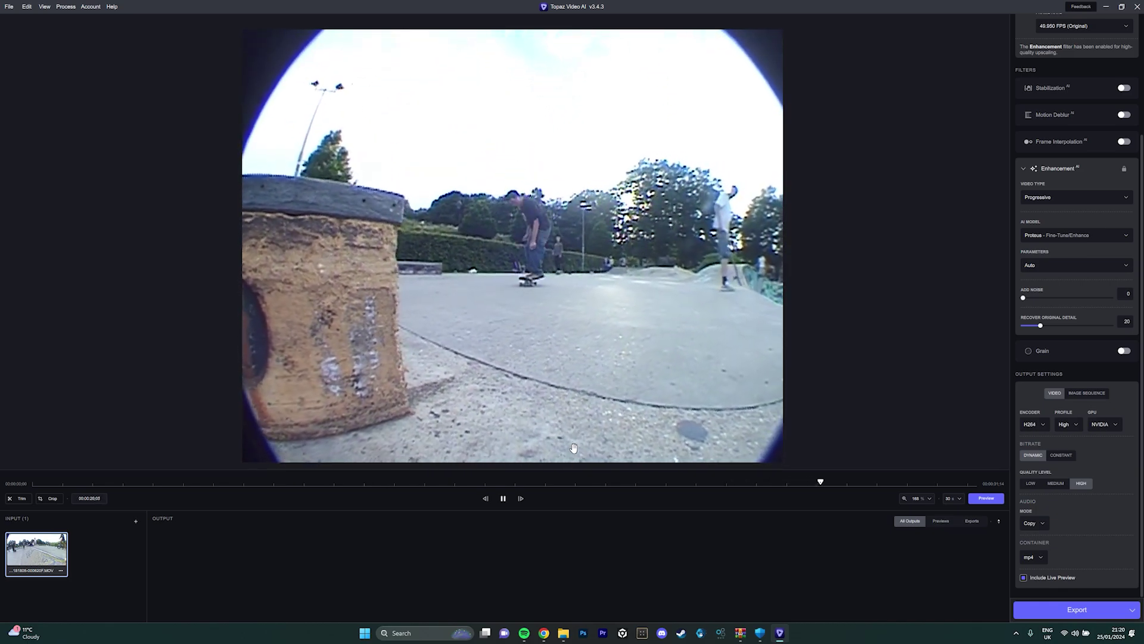
key("space")
Step: Generate a 4K Proteus preview from 00:00:00, then zoom and pan the split view toward the trees
left_click_drag(841, 482, 33, 483)
left_click(983, 504)
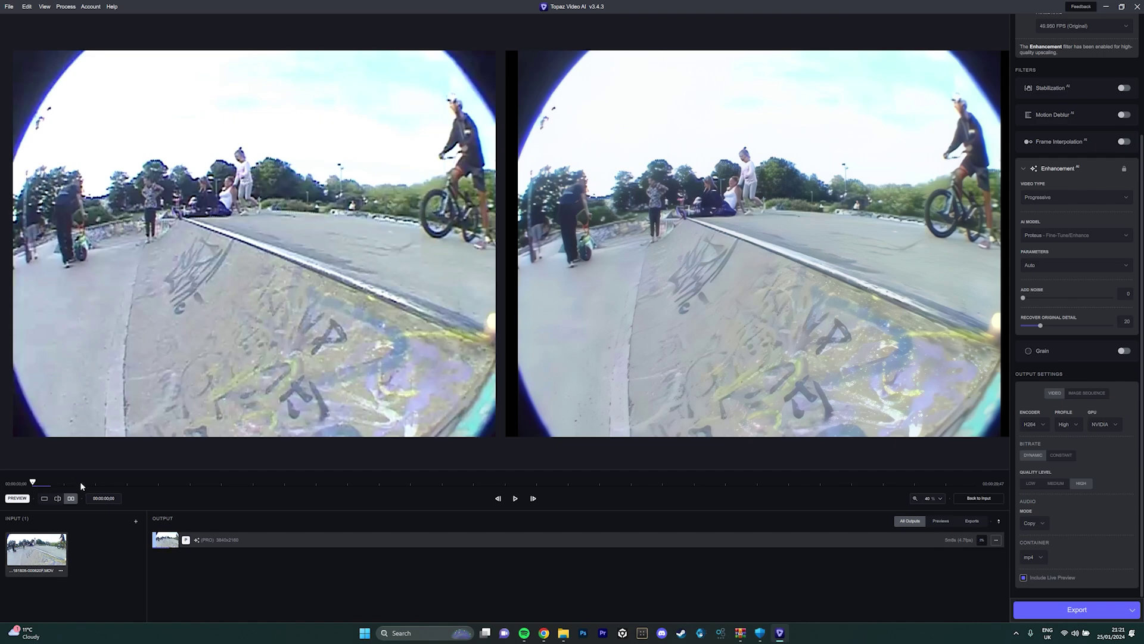
scroll(769, 250, "up", 5)
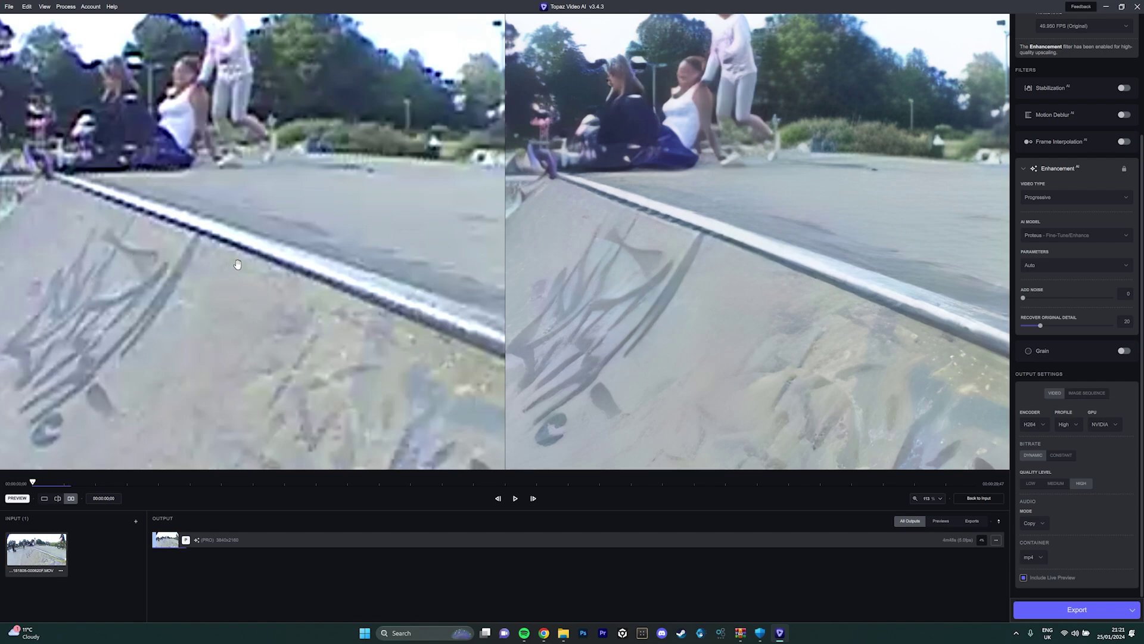
left_click_drag(371, 243, 427, 275)
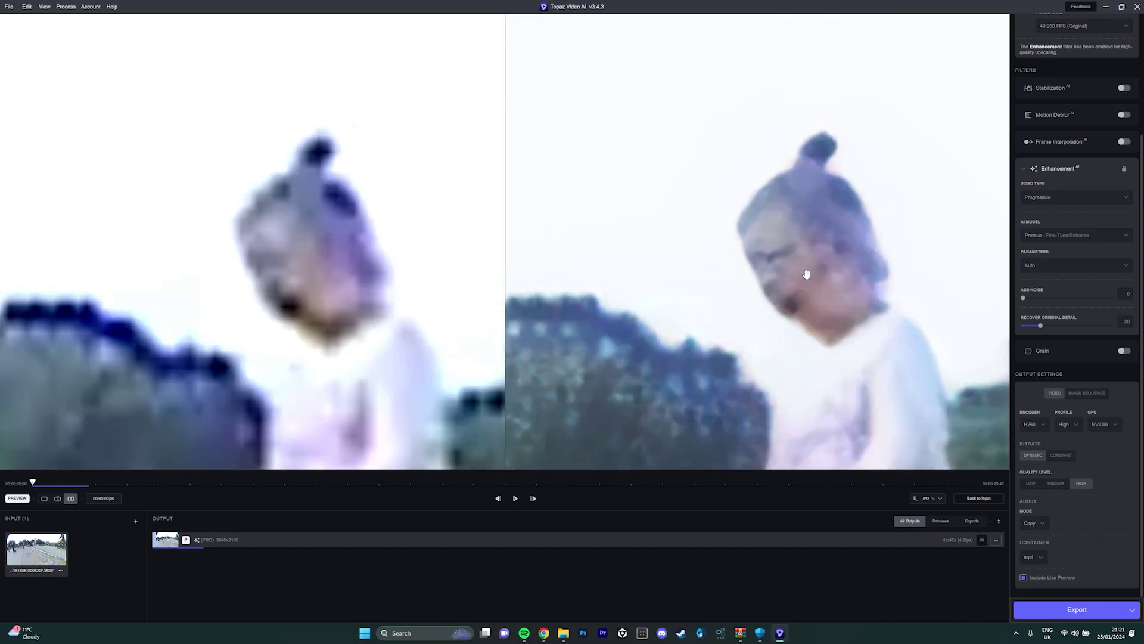
scroll(758, 233, "down", 5)
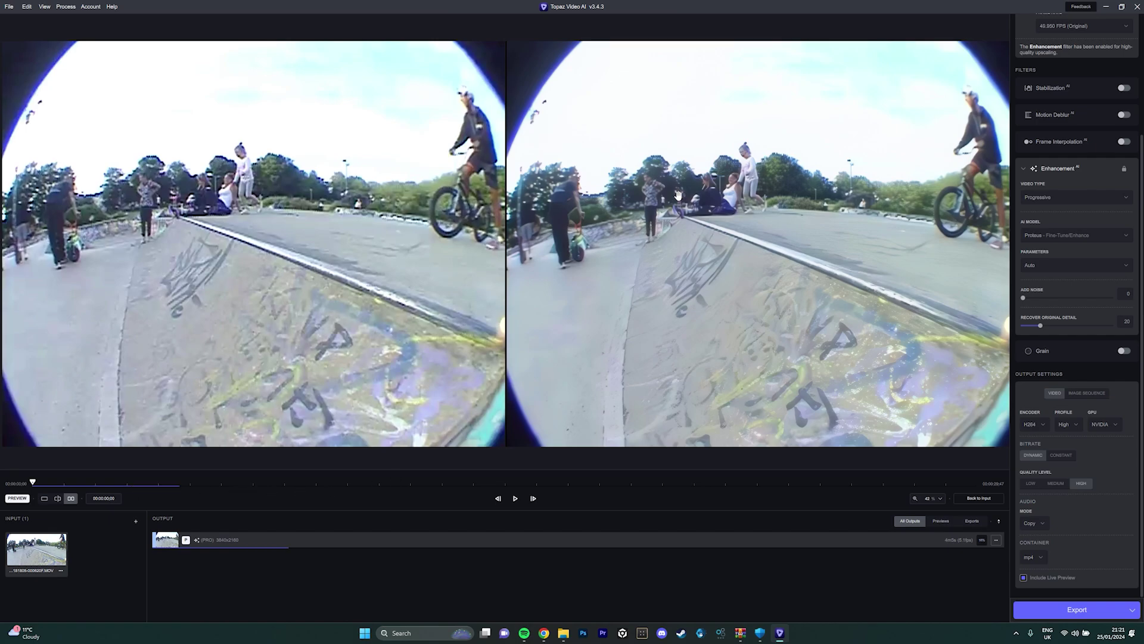
mouse_move(1039, 320)
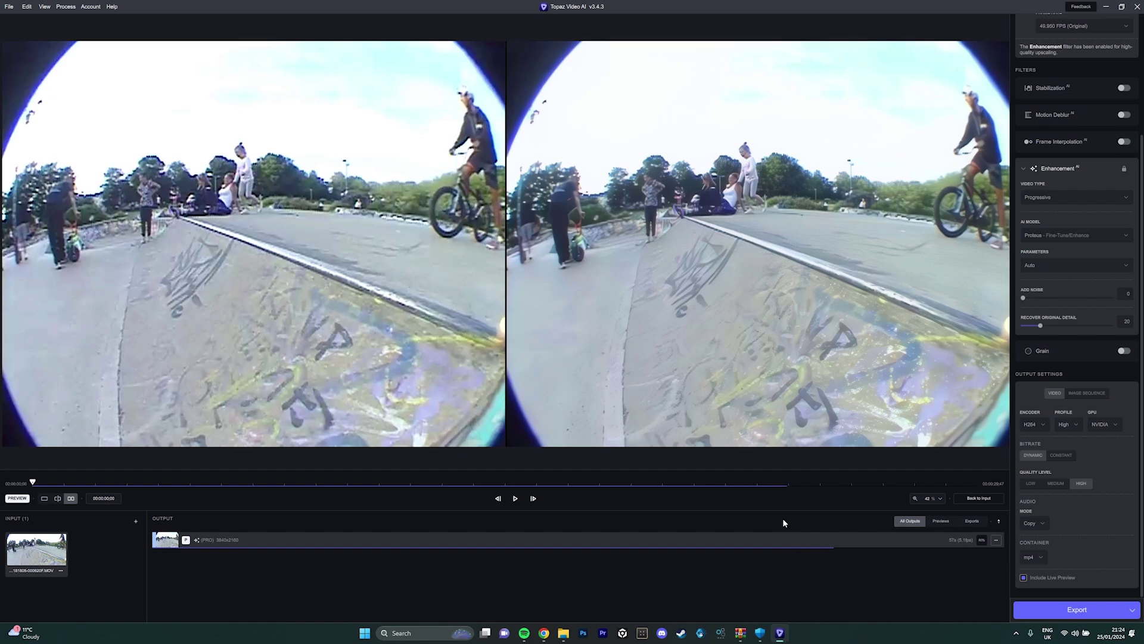
Step: Play the completed 3840x2160 side-by-side comparison
left_click(516, 498)
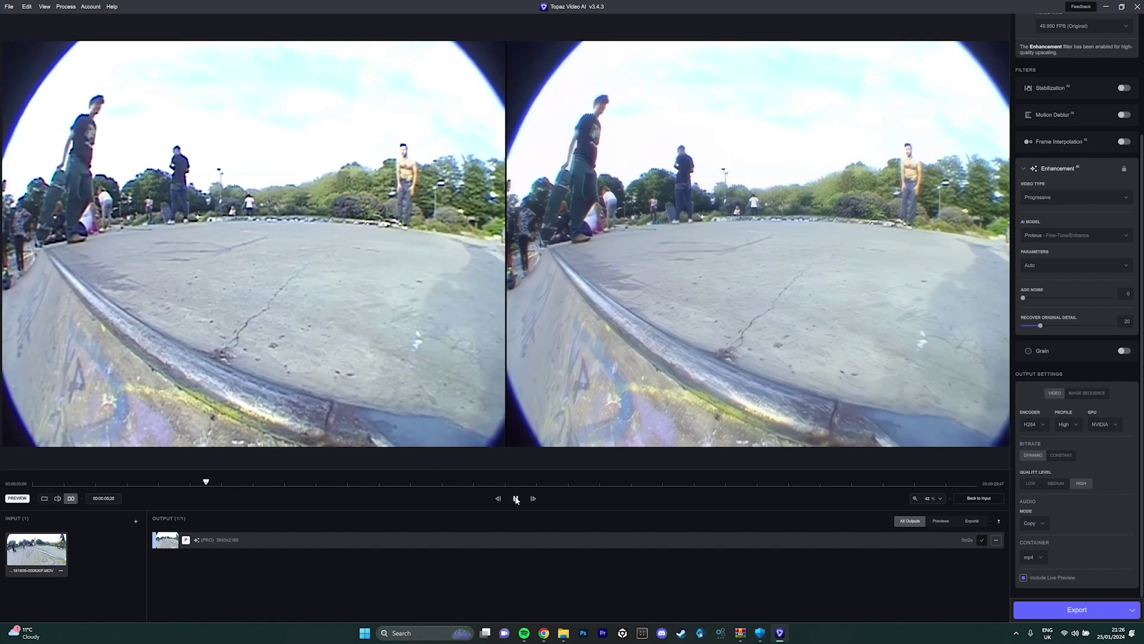
scroll(759, 190, "up", 8)
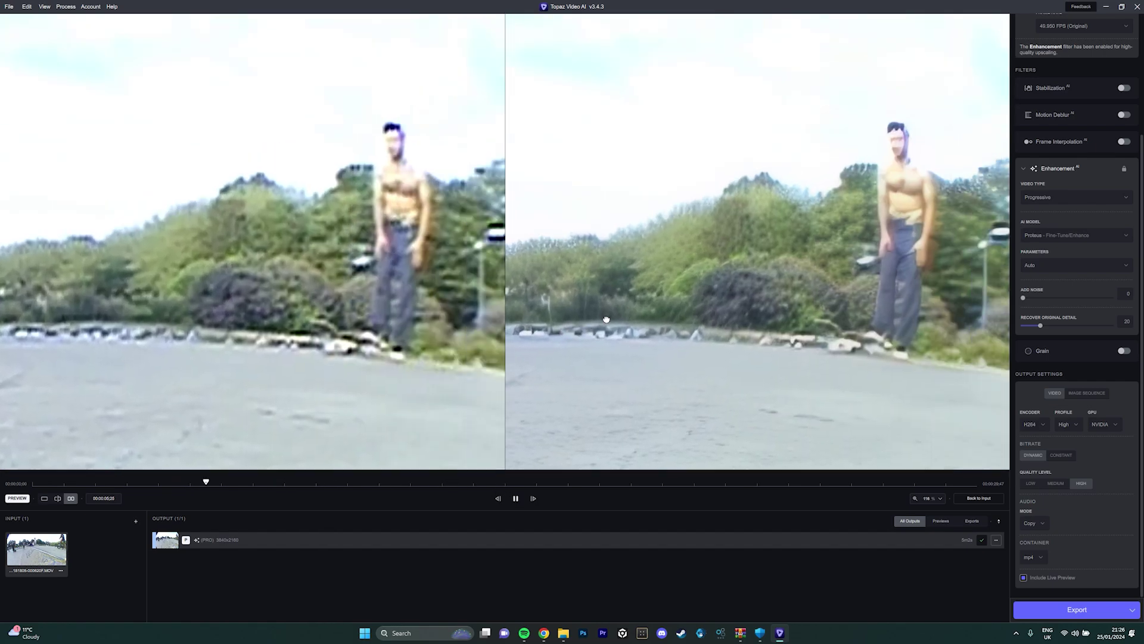
scroll(603, 350, "up", 10)
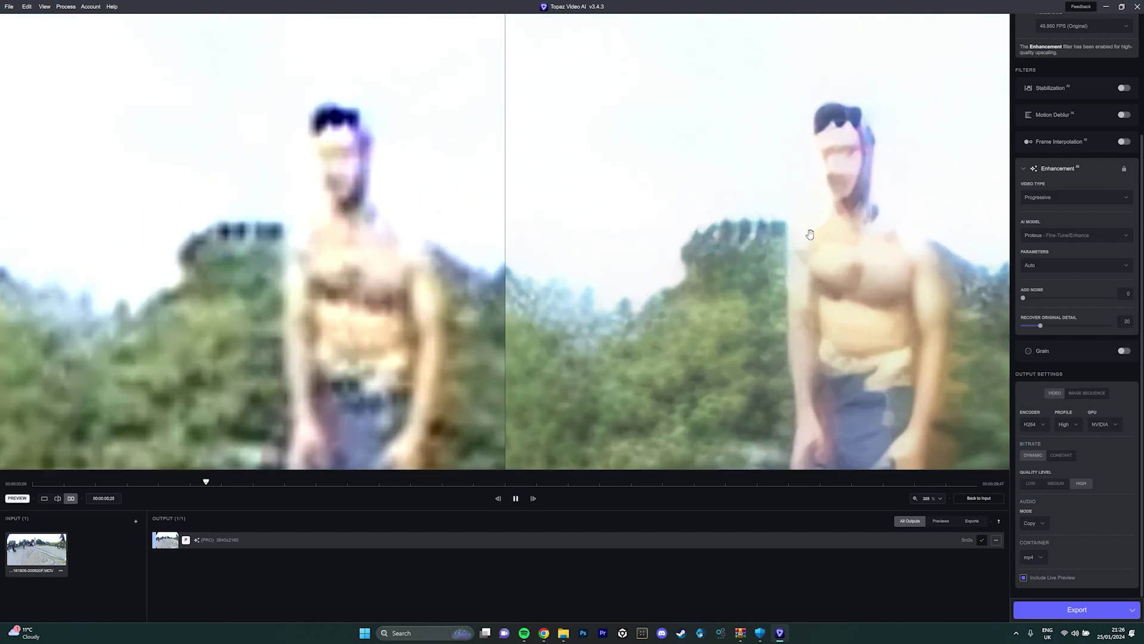
scroll(603, 351, "down", 8)
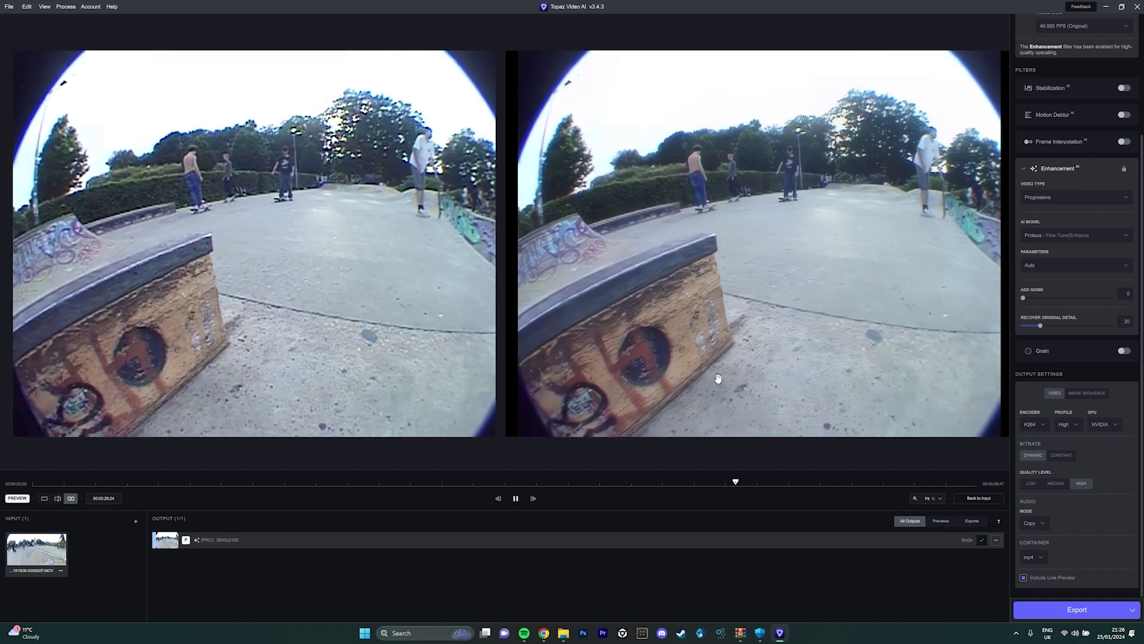
scroll(718, 378, "up", 3)
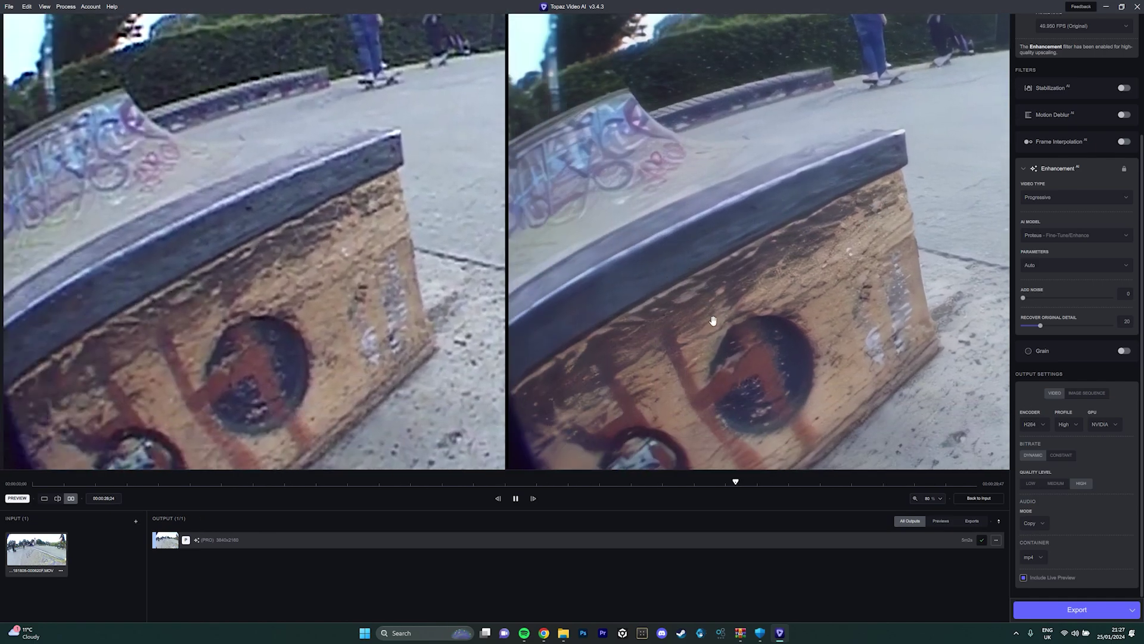
scroll(715, 225, "down", 1)
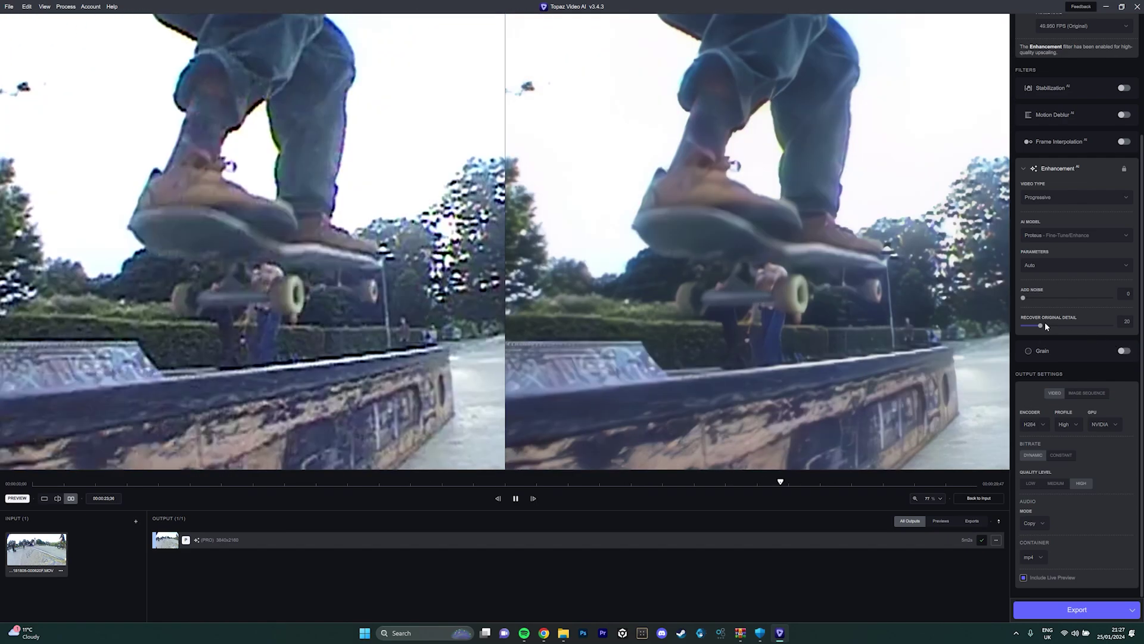
left_click(1041, 326)
Step: Raise Recover Original Detail to 50 and trim the skate clip's start point later
left_click(1066, 326)
left_click(18, 499)
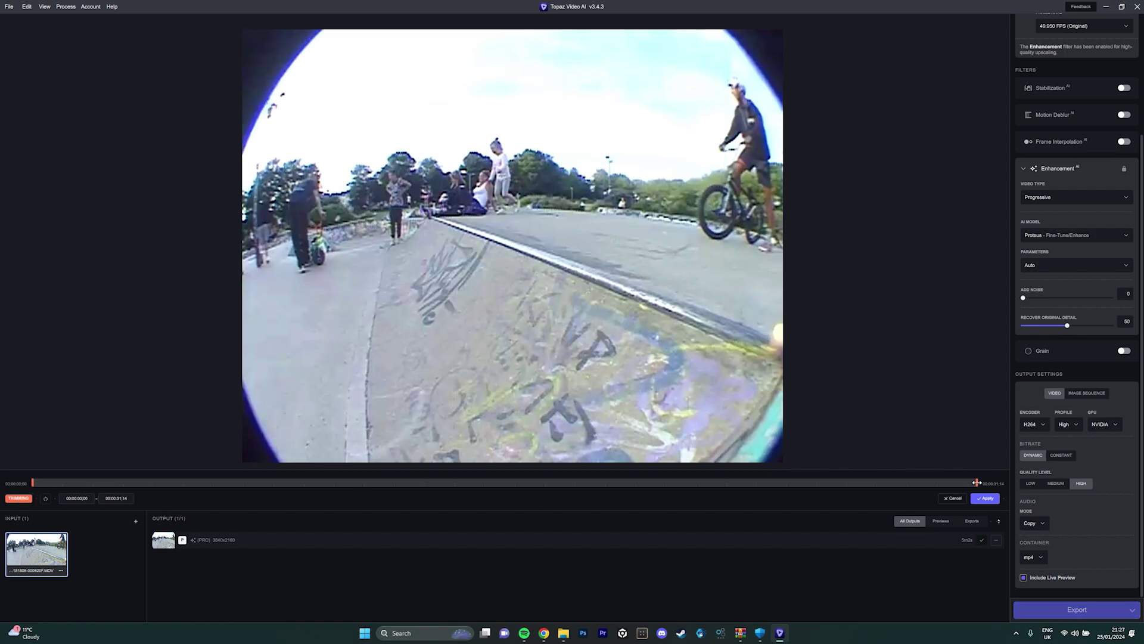
left_click_drag(31, 485, 159, 481)
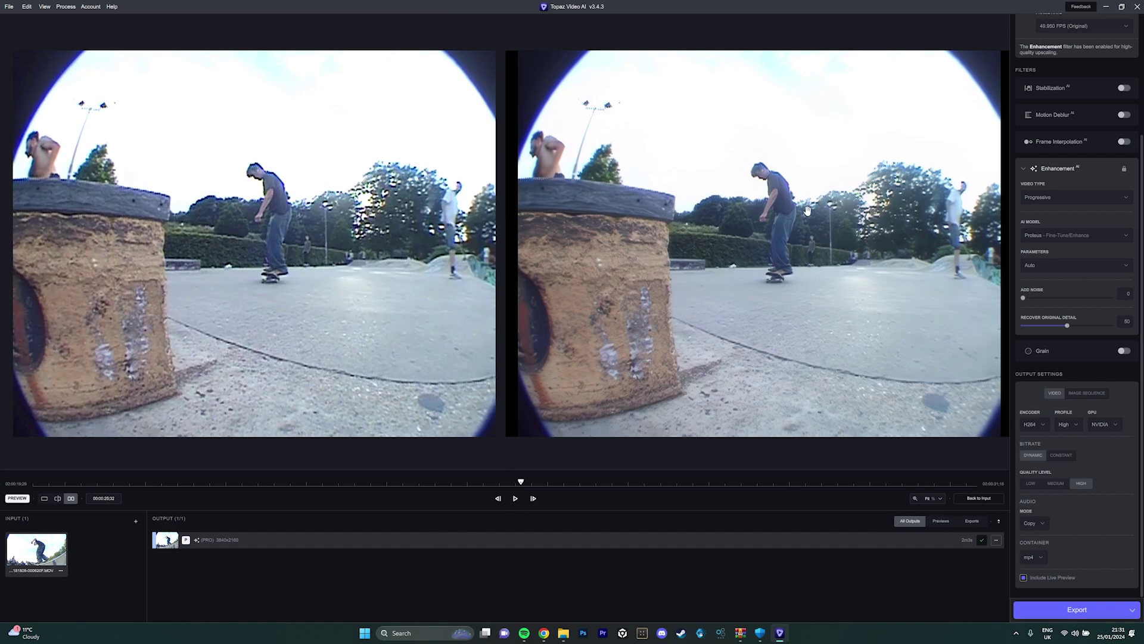
scroll(807, 215, "up", 2)
scroll(745, 237, "down", 4)
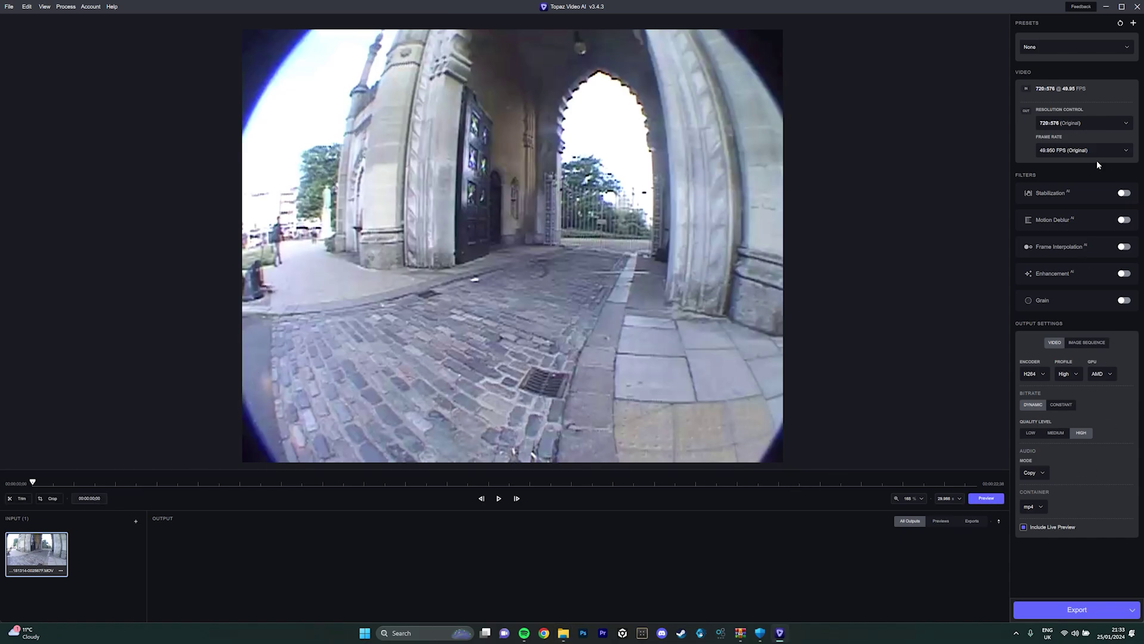
Step: Set the archway clip to 3840x2160, Recover Original Detail 50, NVIDIA GPU, Dynamic bitrate
left_click(1092, 122)
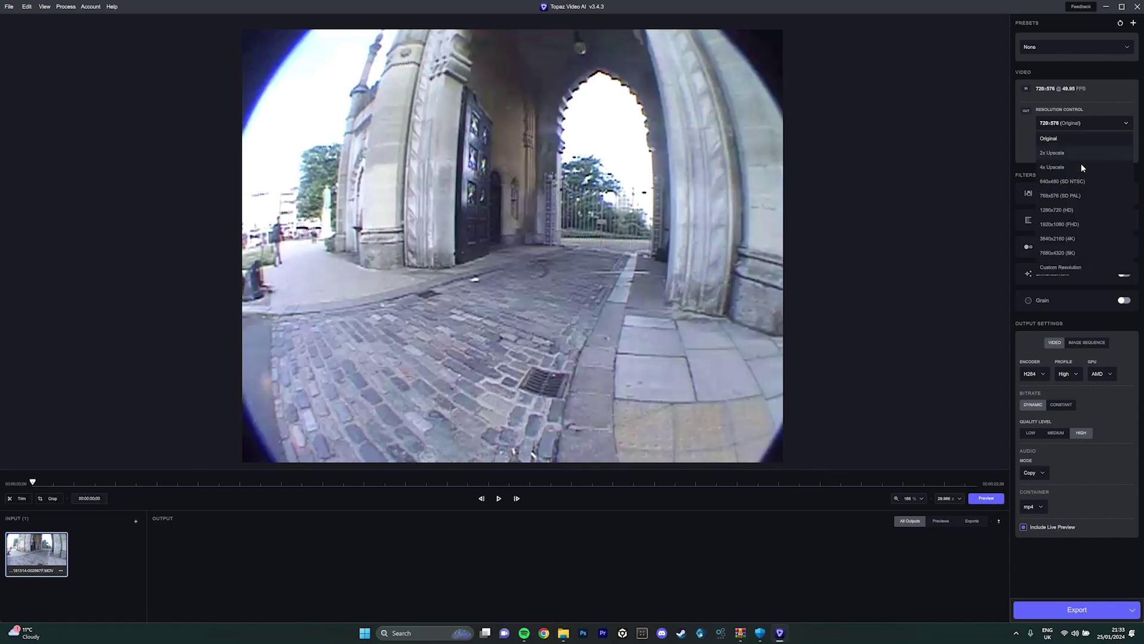
left_click(1076, 238)
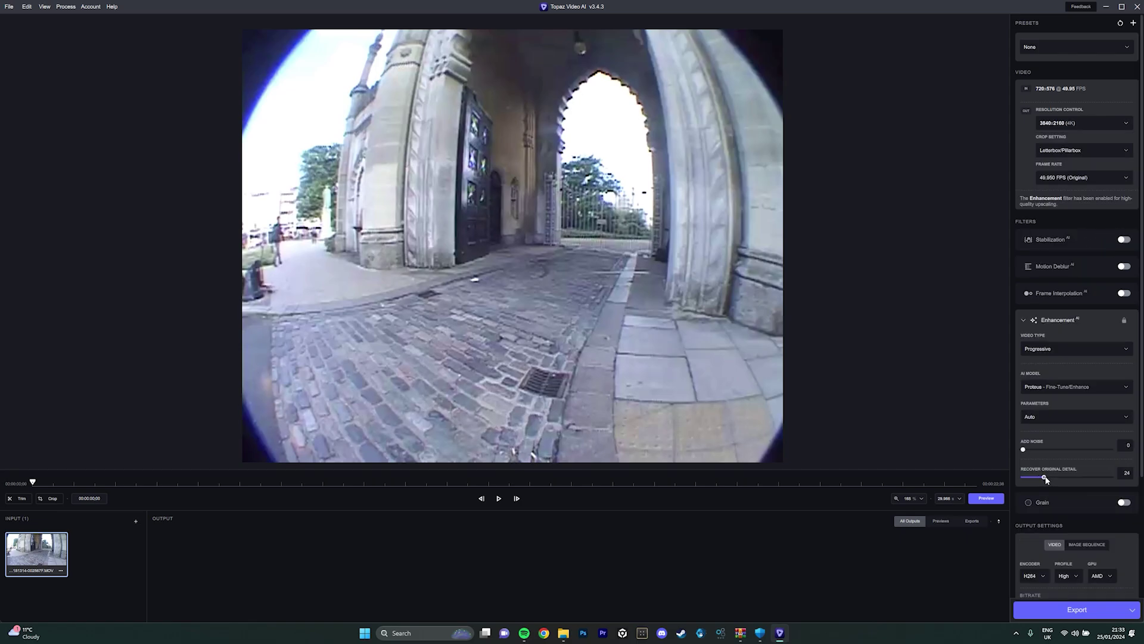
left_click_drag(1045, 478, 1065, 478)
scroll(1073, 471, "down", 5)
left_click(1101, 423)
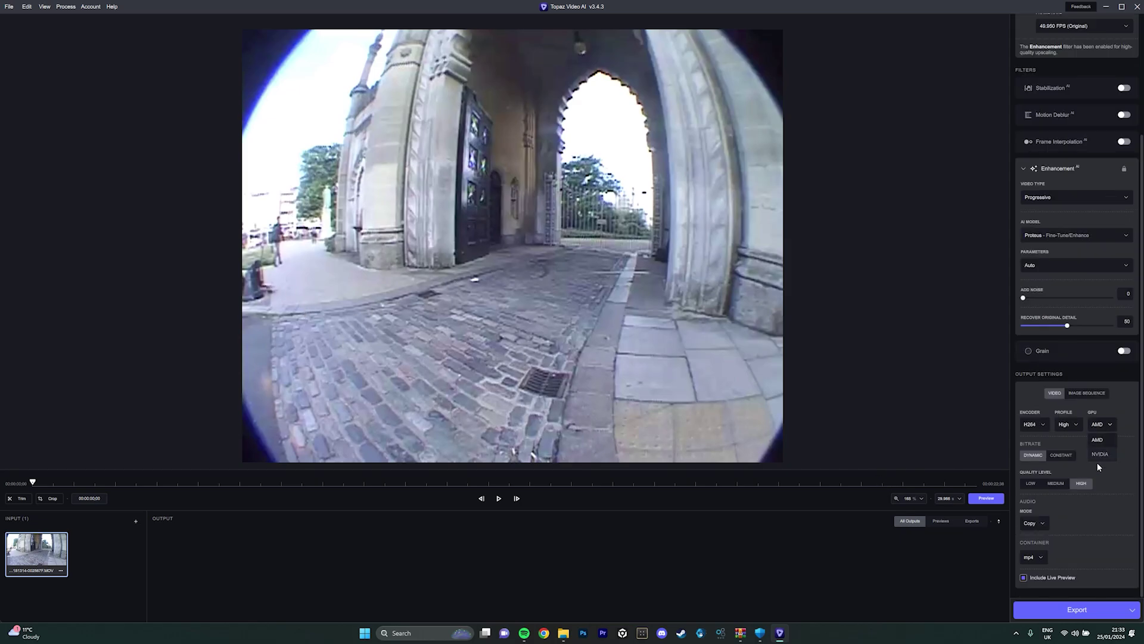
left_click(1065, 455)
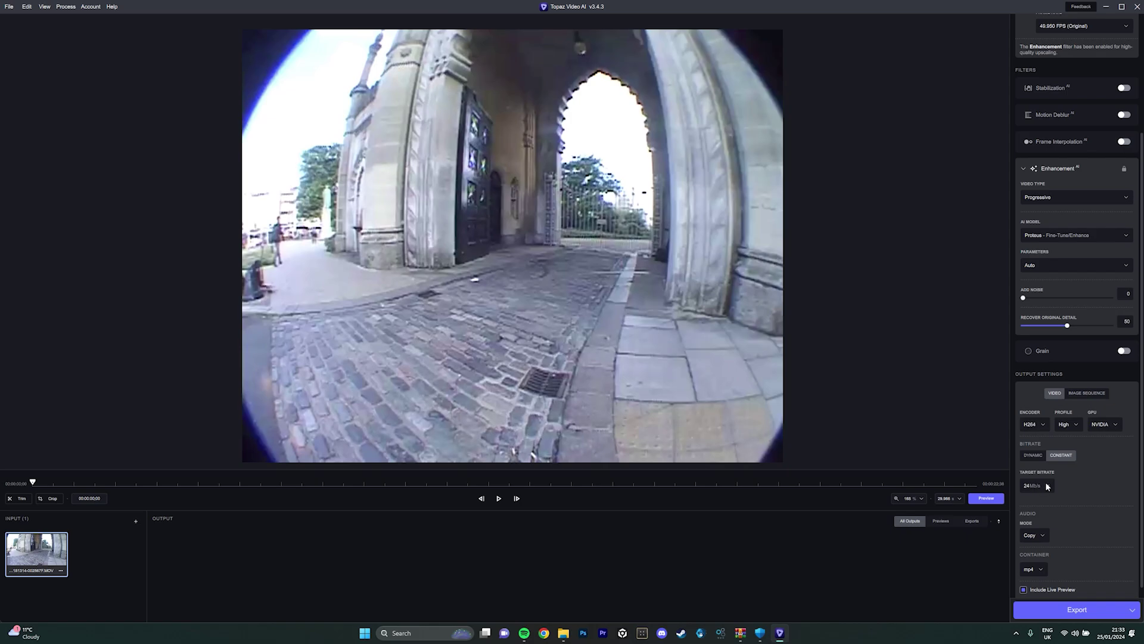
left_click(1033, 455)
Step: Trim the preview section to start near 15 seconds, then play, pause and zoom the comparison
left_click(21, 498)
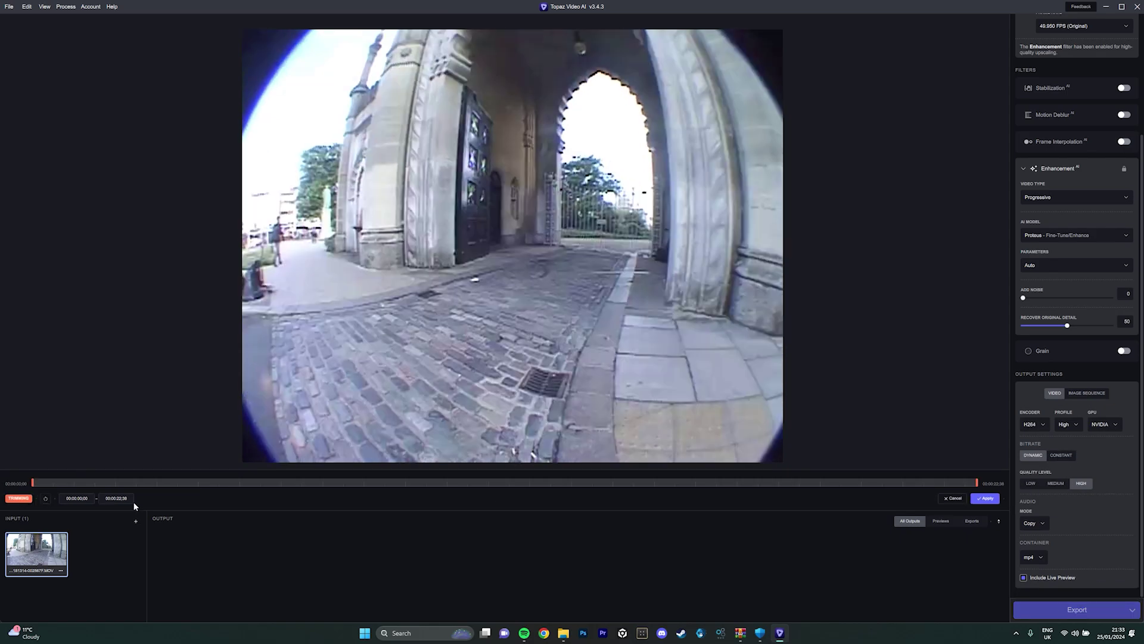
left_click_drag(34, 481, 595, 486)
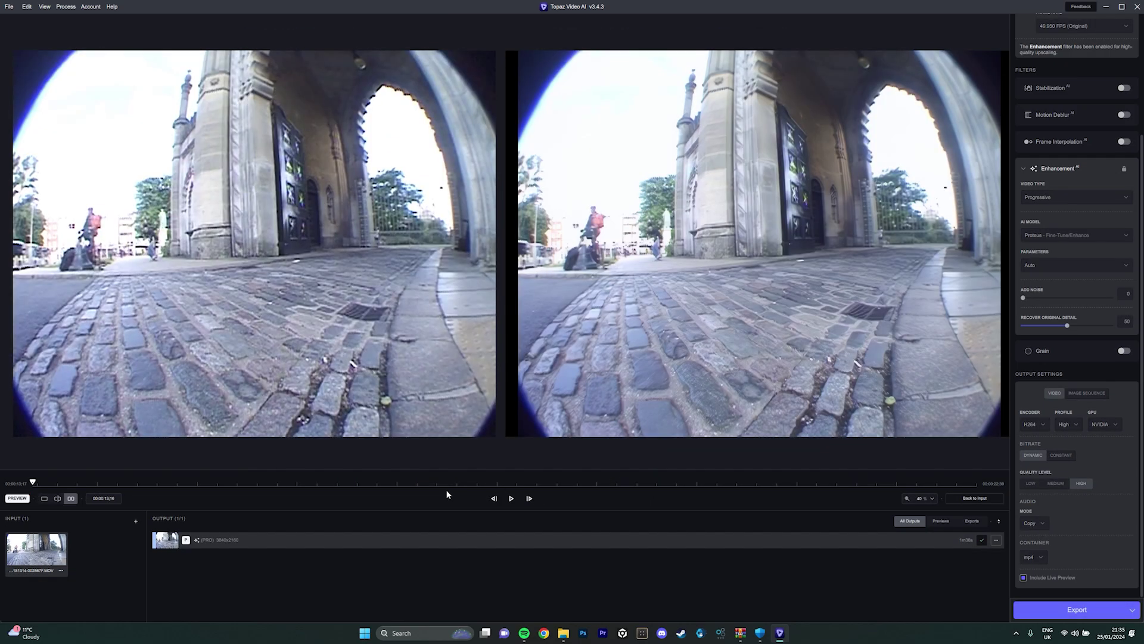
left_click(512, 499)
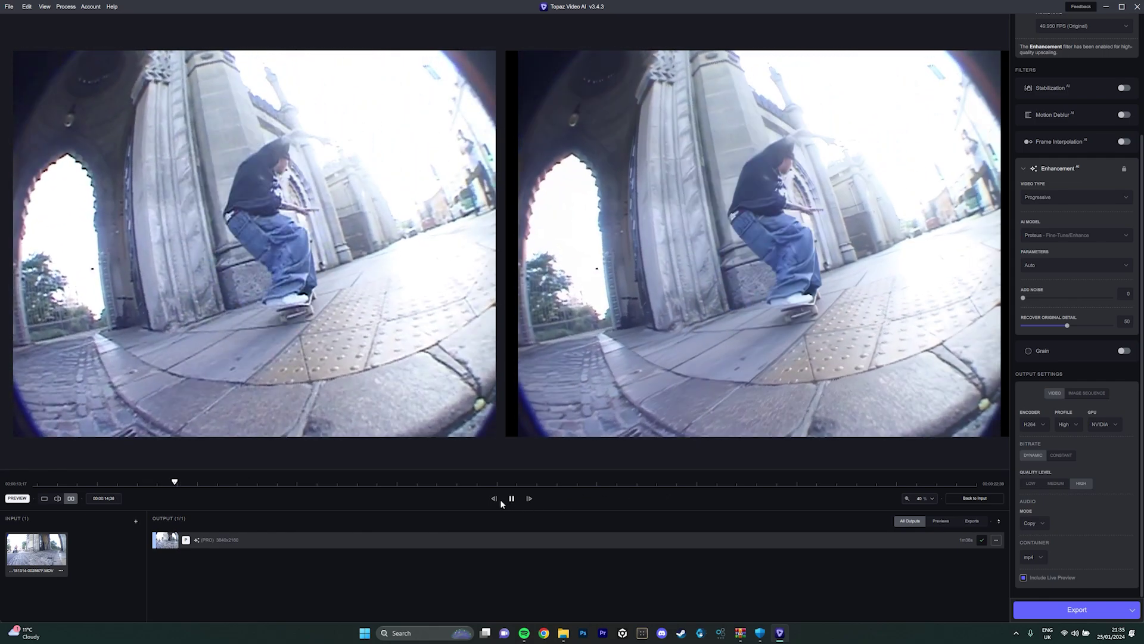
left_click(512, 498)
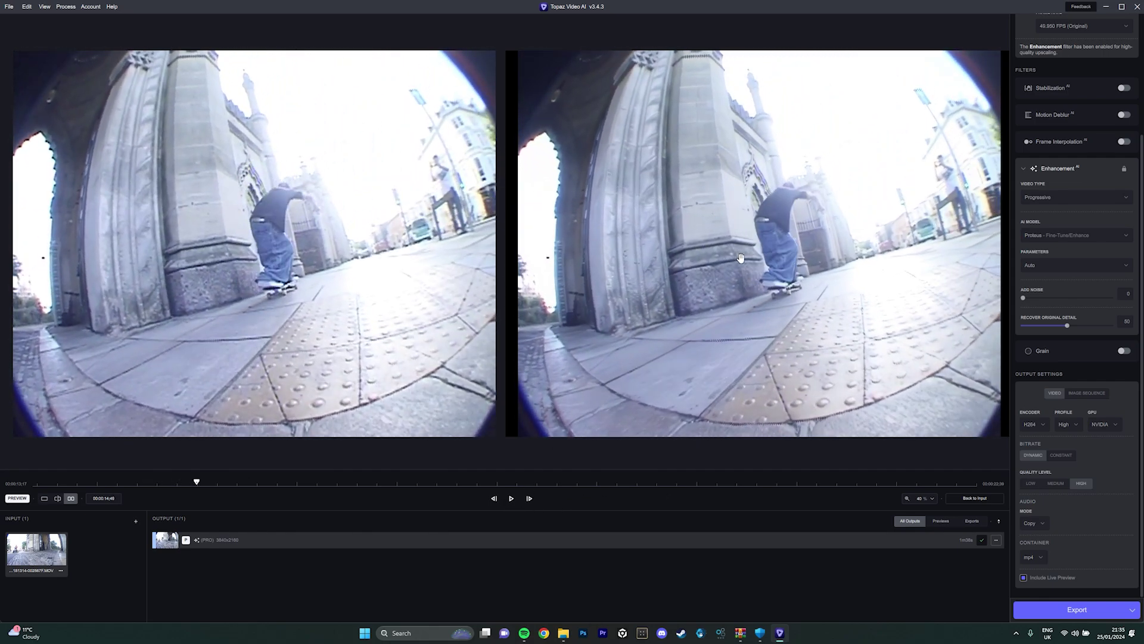
scroll(740, 258, "up", 5)
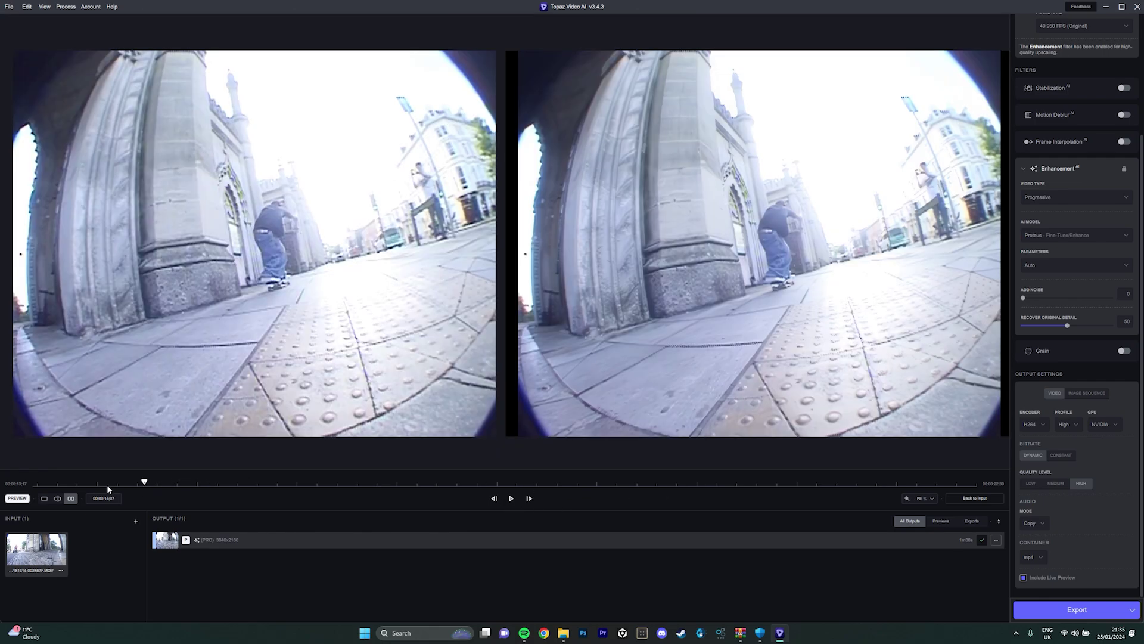
left_click_drag(99, 485, 95, 484)
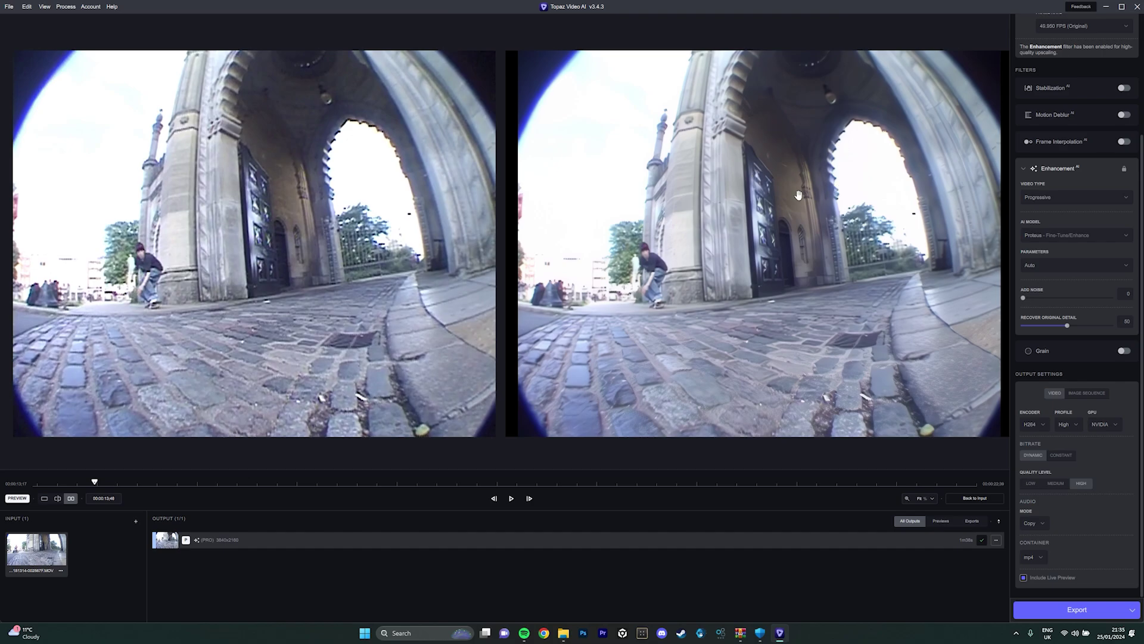
scroll(782, 228, "up", 3)
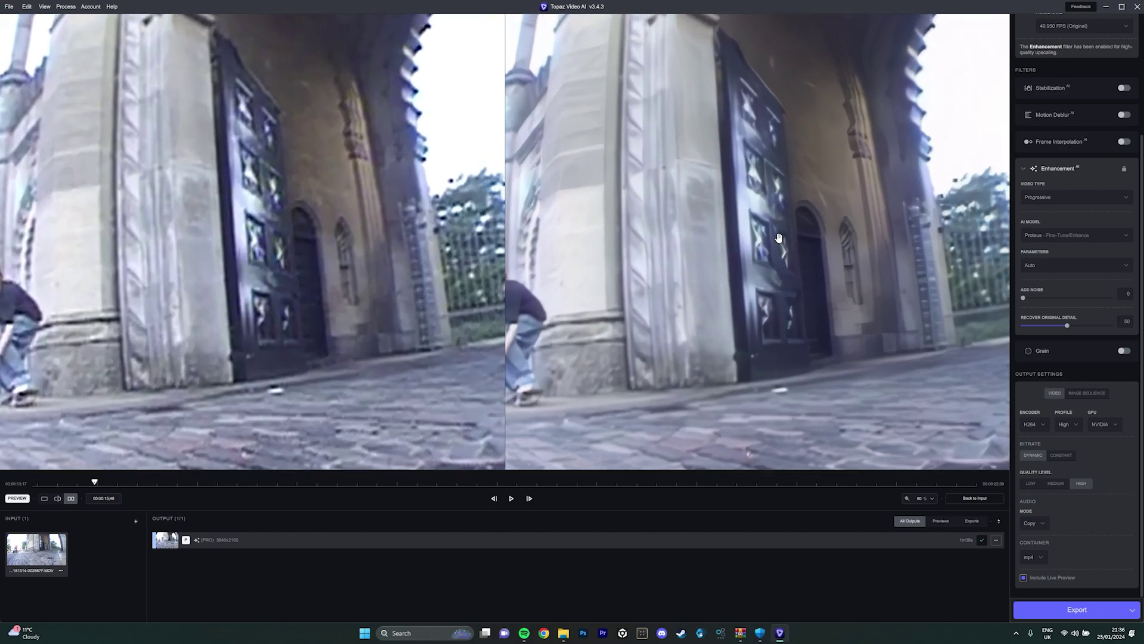
scroll(778, 245, "down", 3)
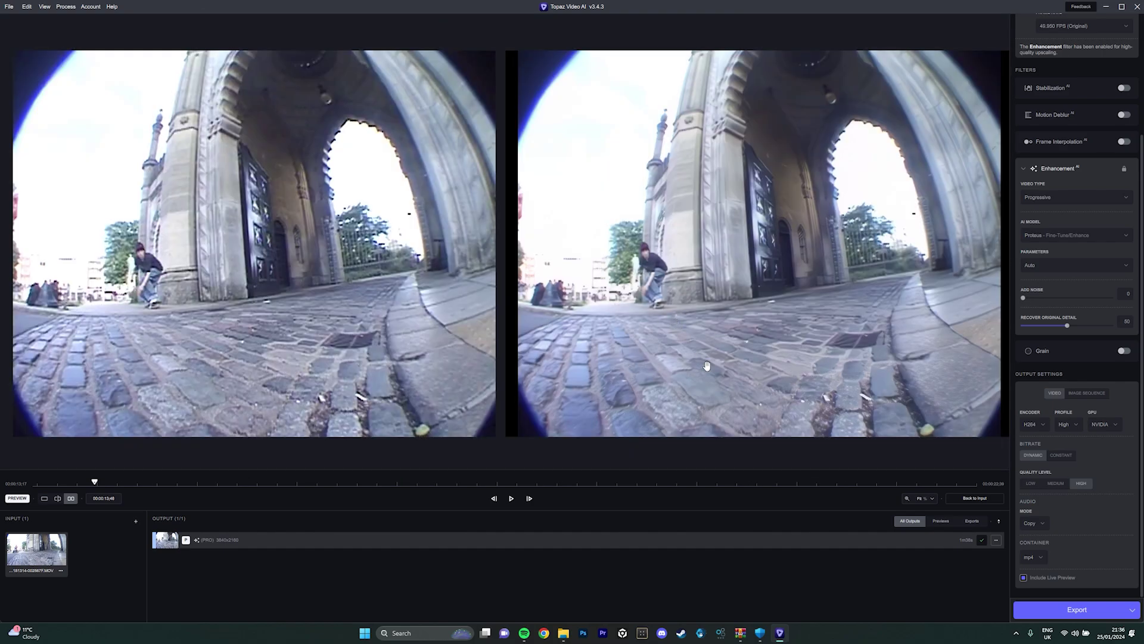
scroll(626, 259, "up", 2)
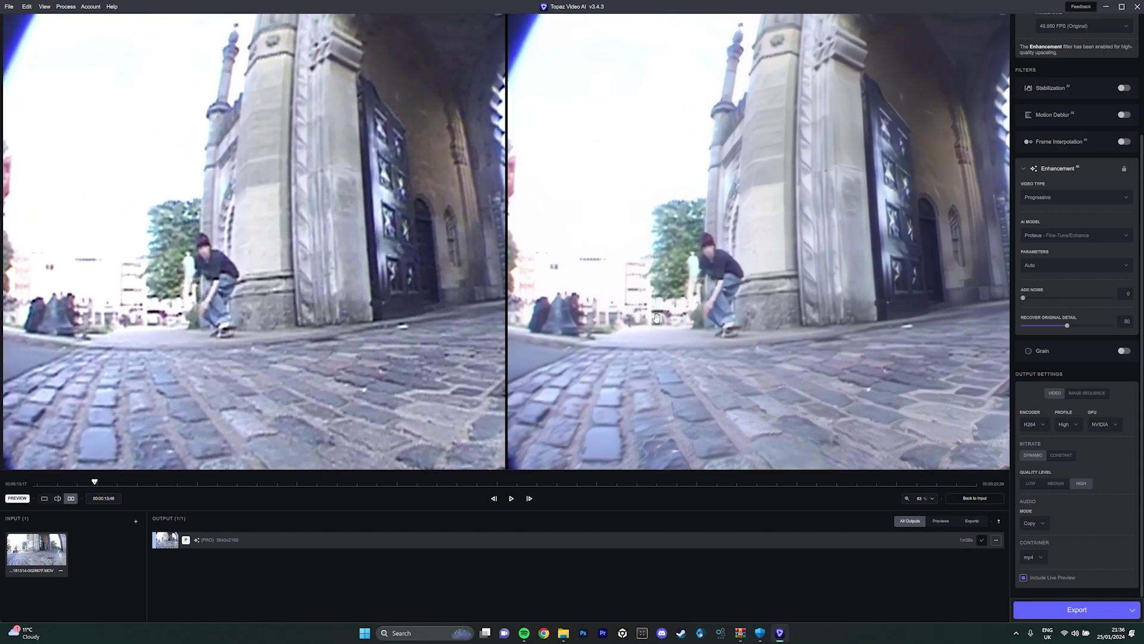
scroll(692, 328, "down", 2)
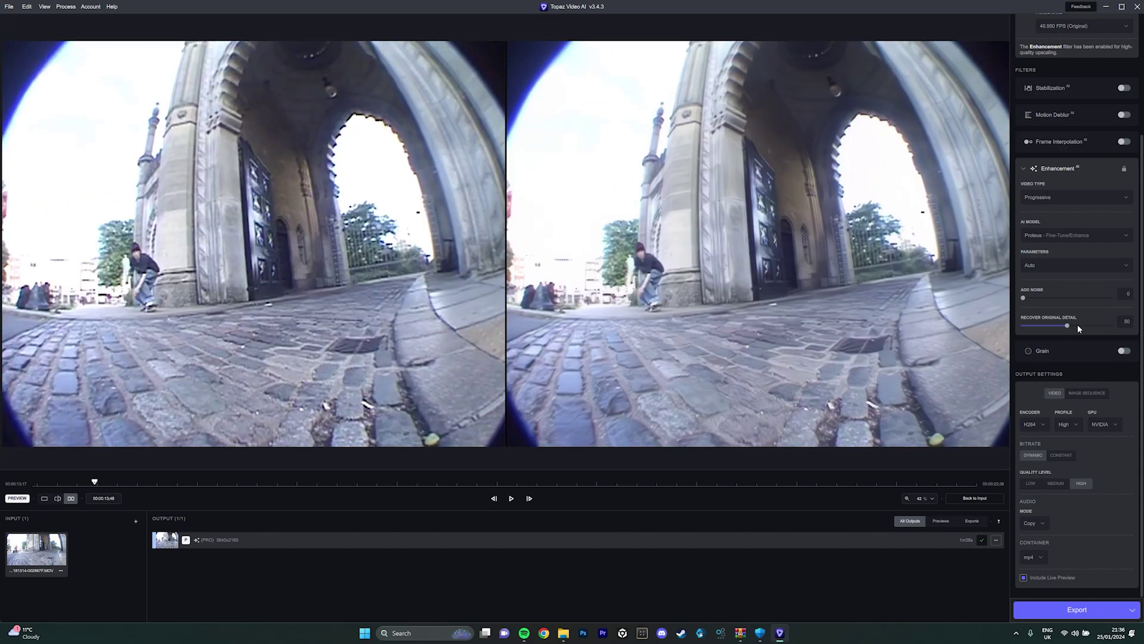
Step: Raise Recover Original Detail, regenerate the preview, export, and reveal the file in Explorer
left_click_drag(1070, 326, 1094, 327)
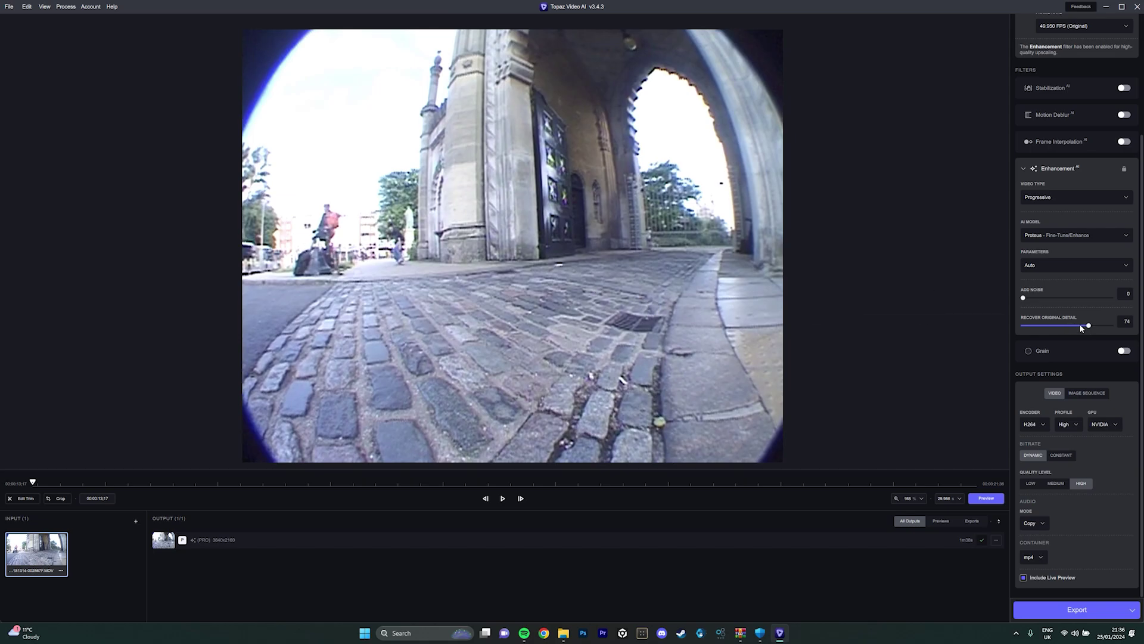
key("ctrl+p")
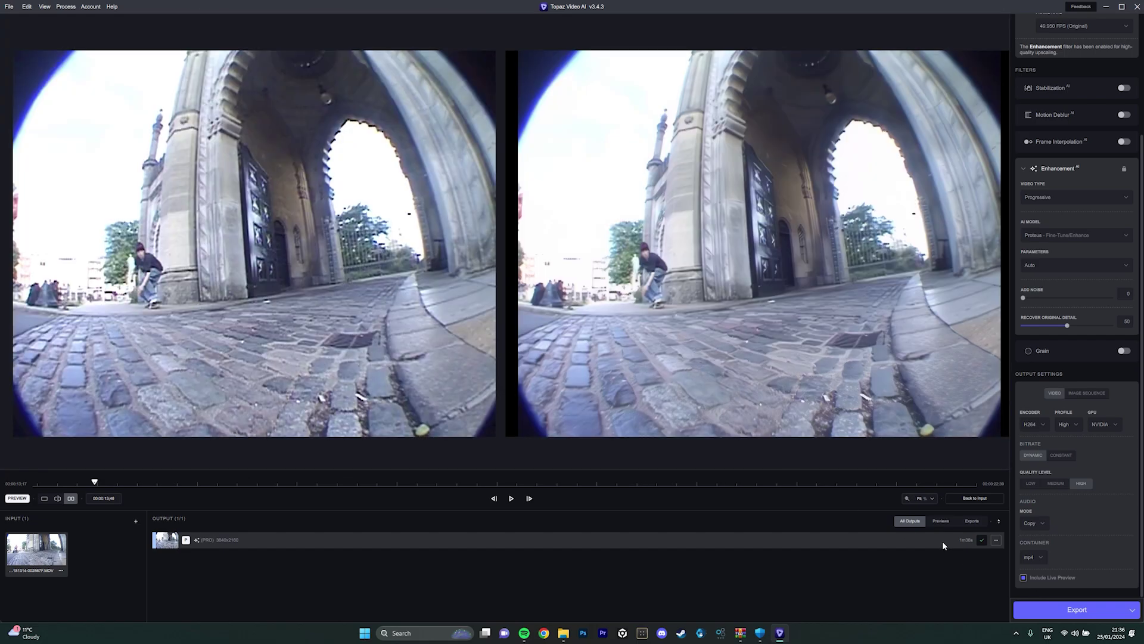
left_click(1077, 609)
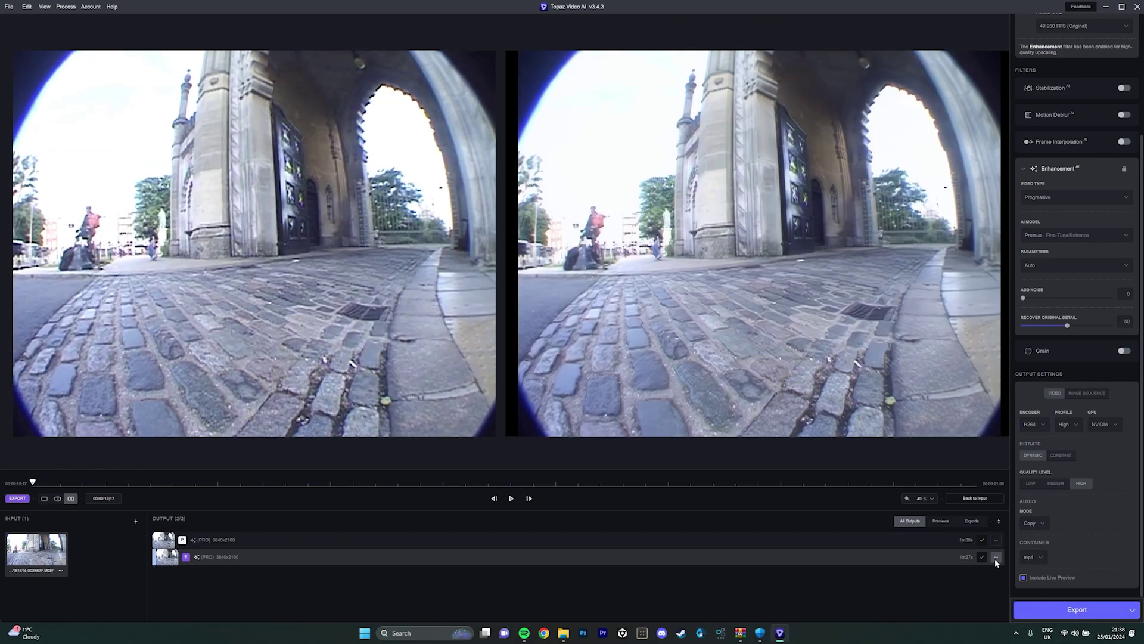
left_click(995, 558)
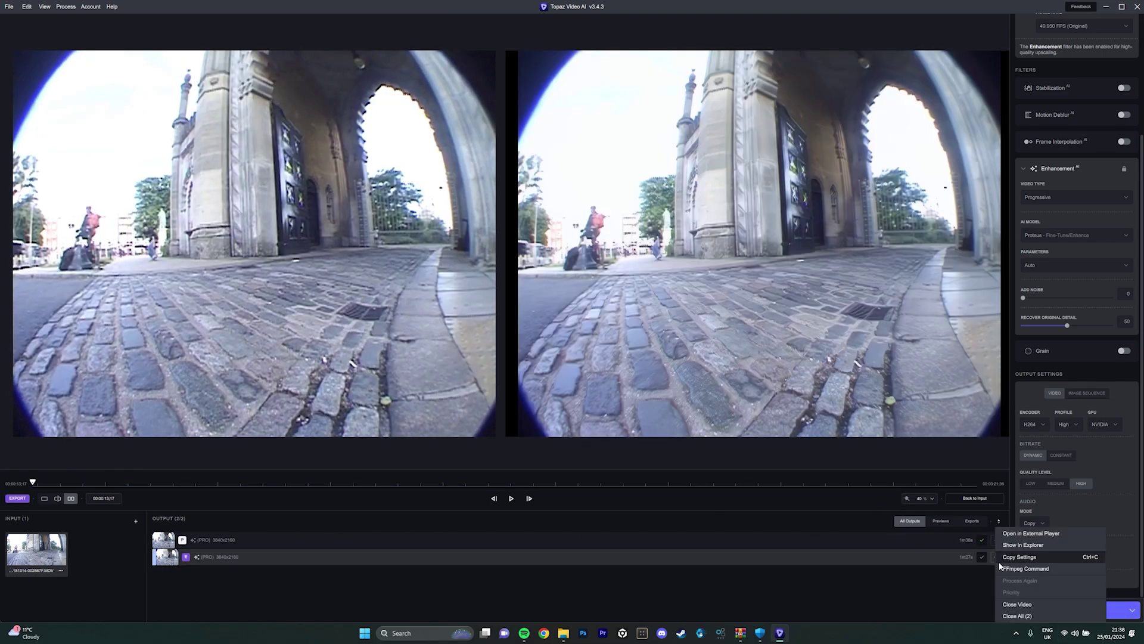
left_click(1024, 545)
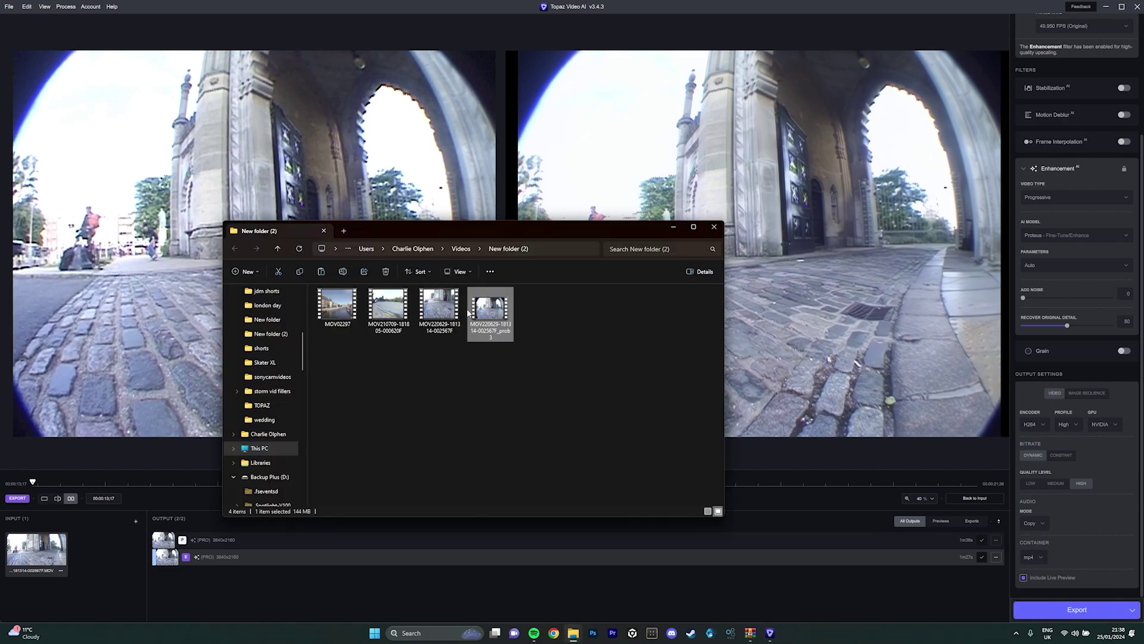
double_click(491, 317)
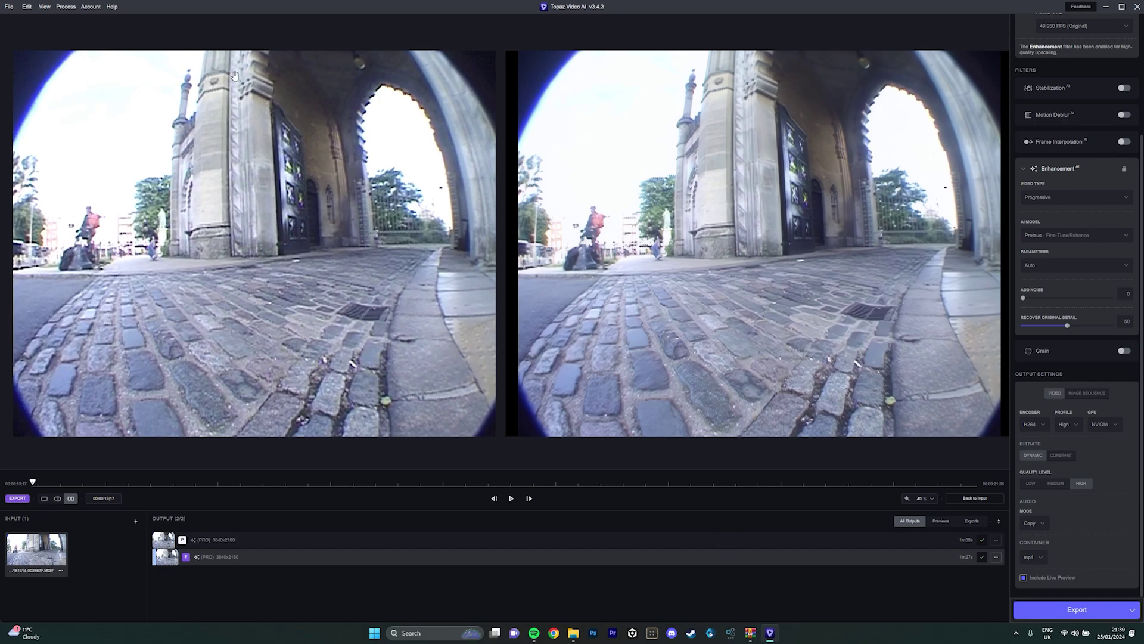
scroll(307, 173, "up", 5)
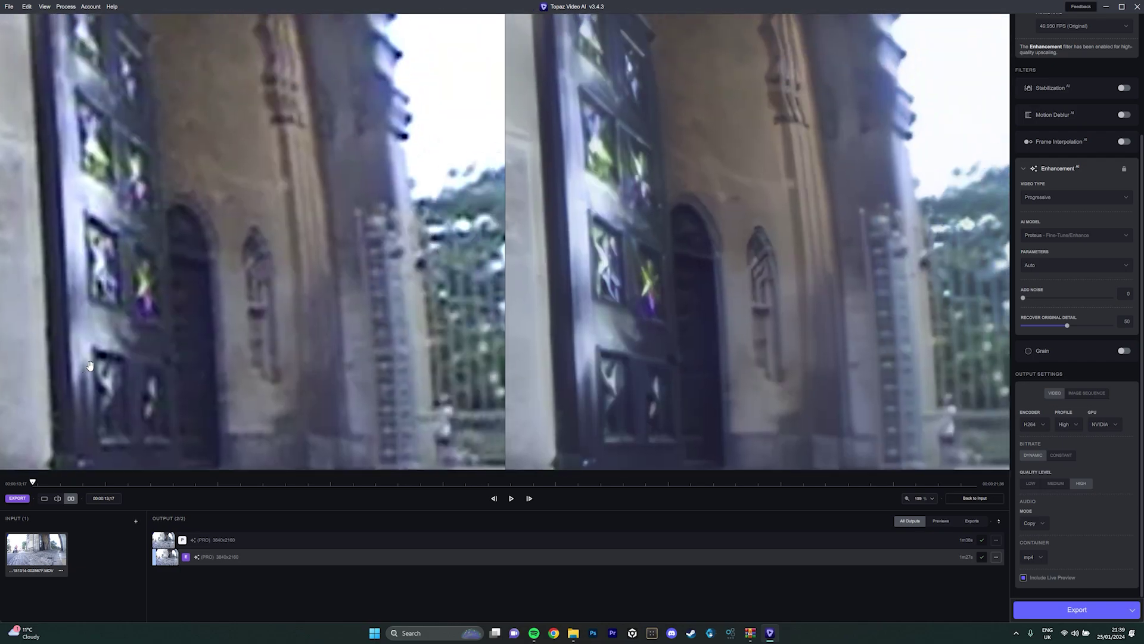
scroll(328, 257, "up", 8)
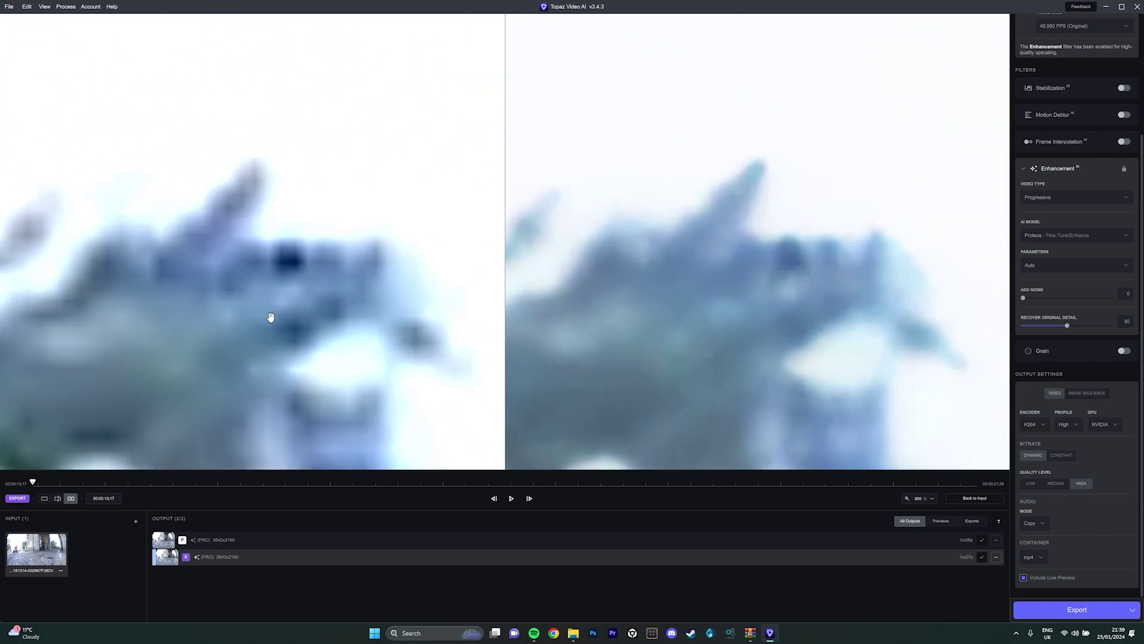
scroll(303, 258, "down", 10)
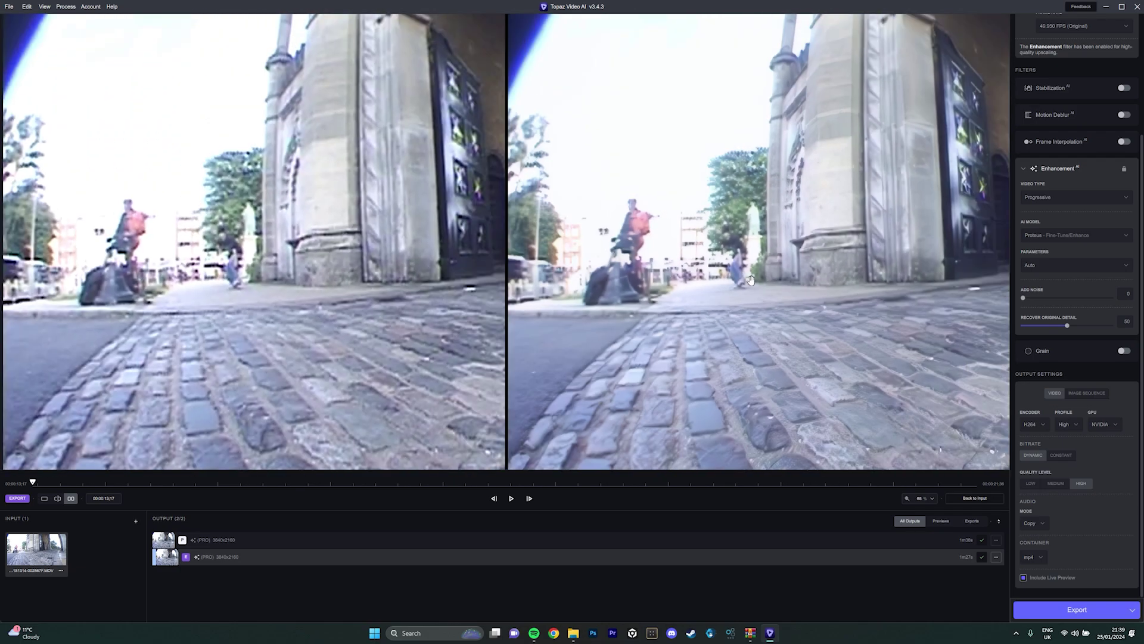